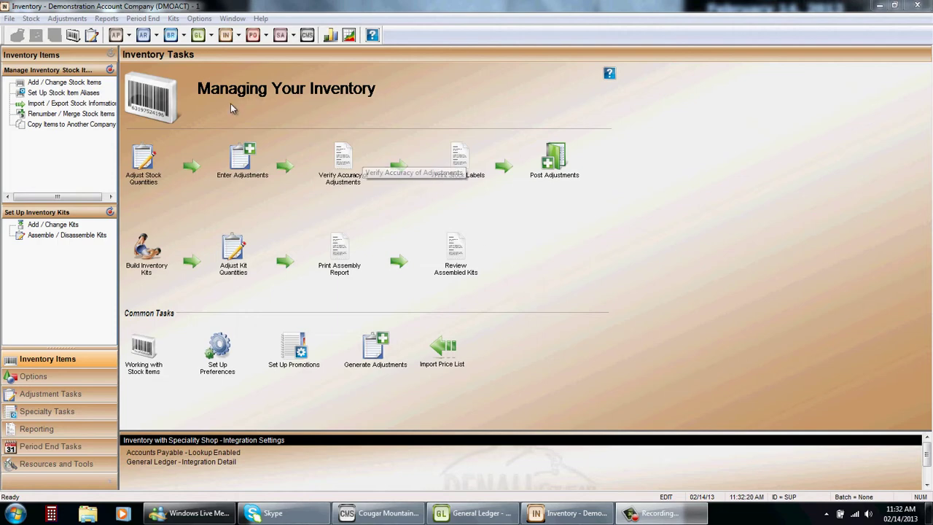
# Step: Set up the inventory Stock Value report with the Condensed report type and zero-quantity items skipped
pyautogui.click(109, 19)
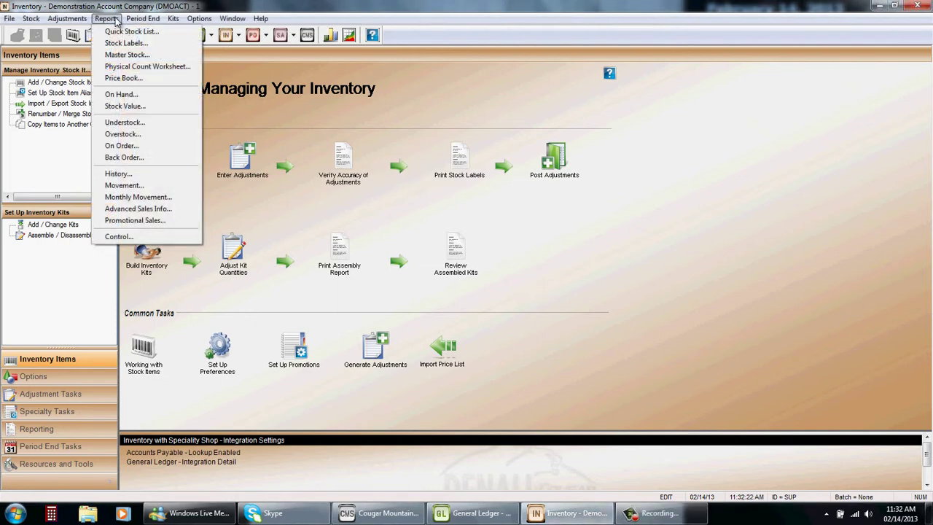
pyautogui.click(121, 108)
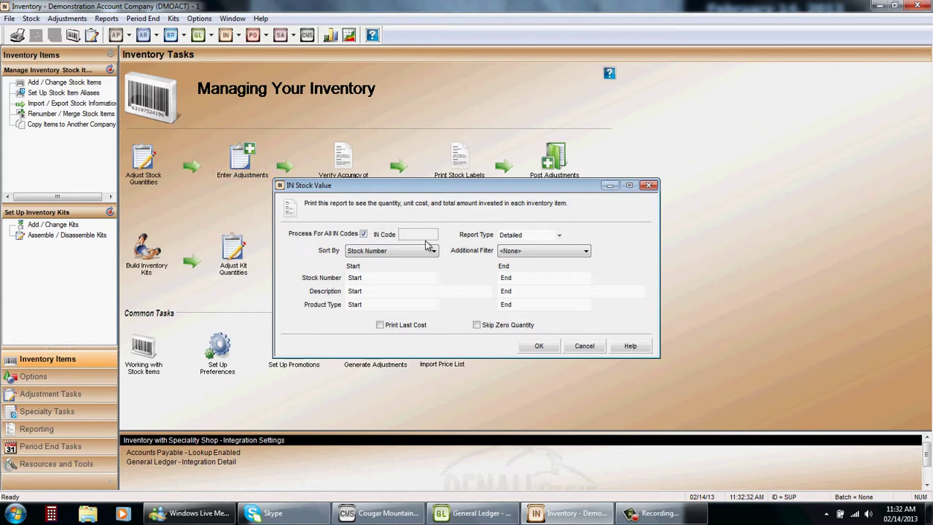
pyautogui.click(560, 236)
pyautogui.click(534, 254)
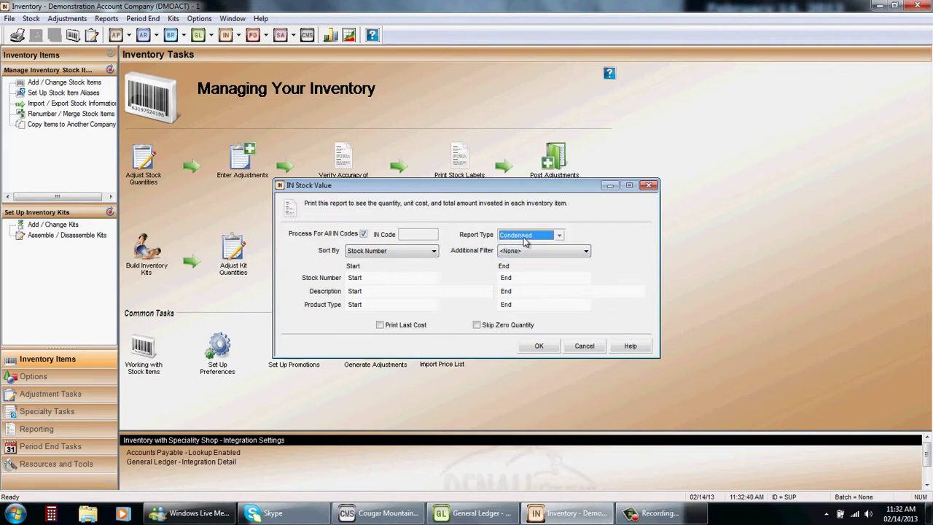
pyautogui.click(479, 326)
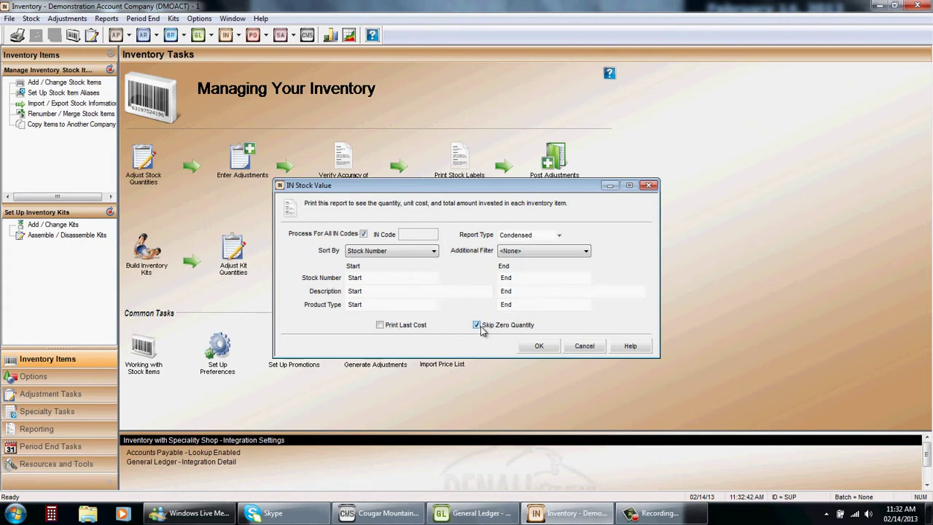
pyautogui.click(548, 351)
# Step: Output the Stock Value report to the screen, check the grand total value on its last page, and close it
pyautogui.click(448, 239)
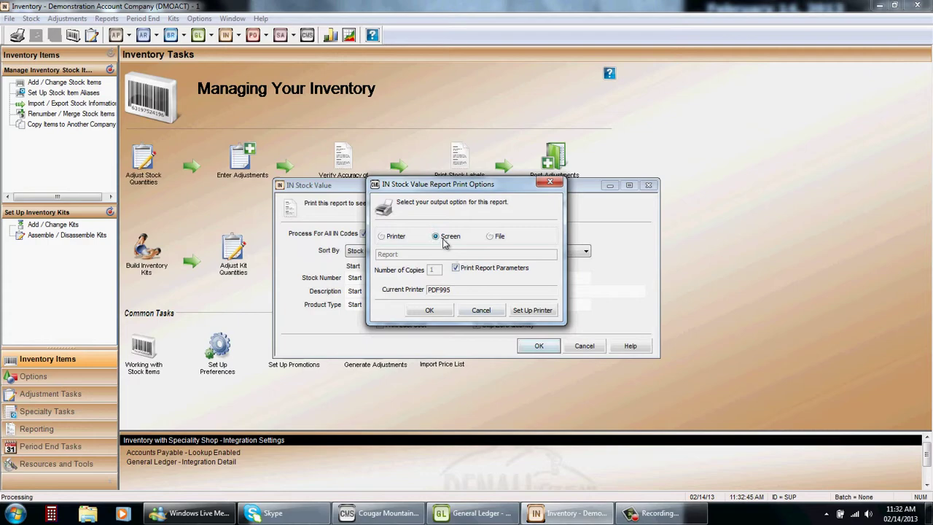
pyautogui.click(429, 310)
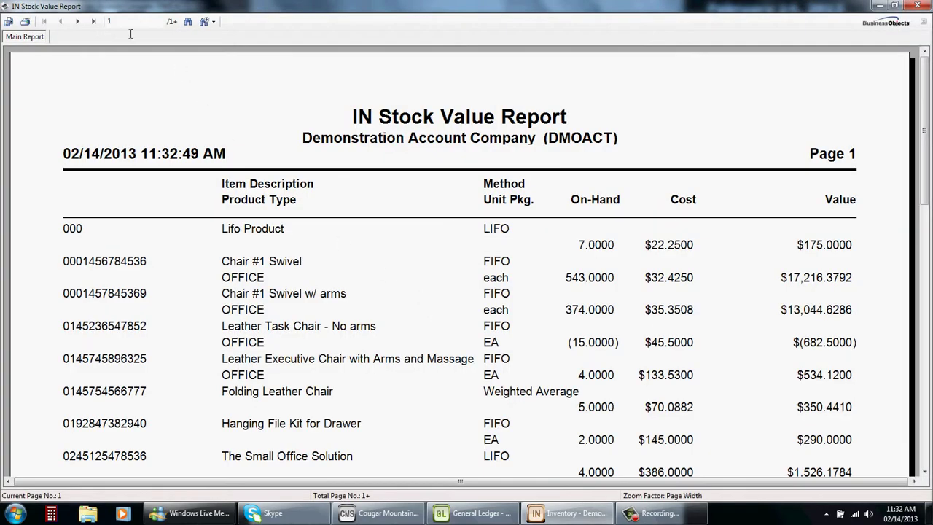
pyautogui.click(95, 22)
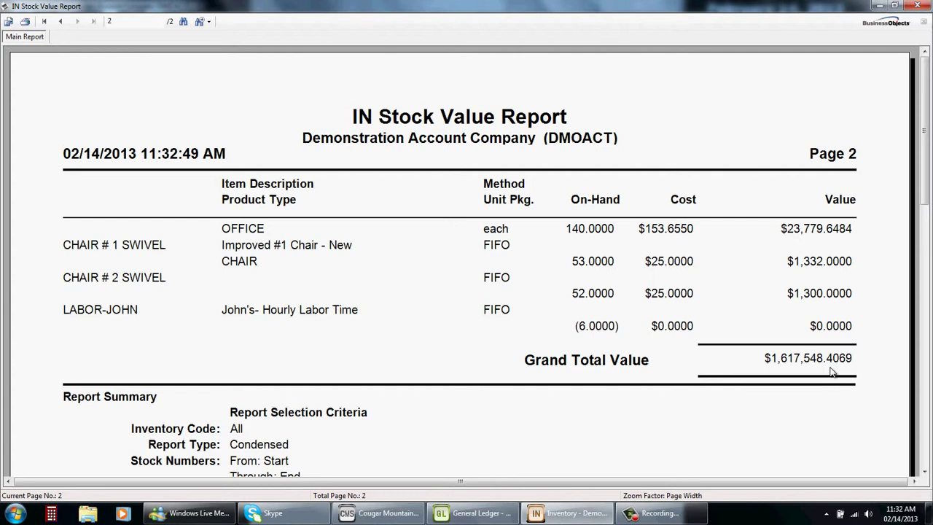
pyautogui.click(917, 5)
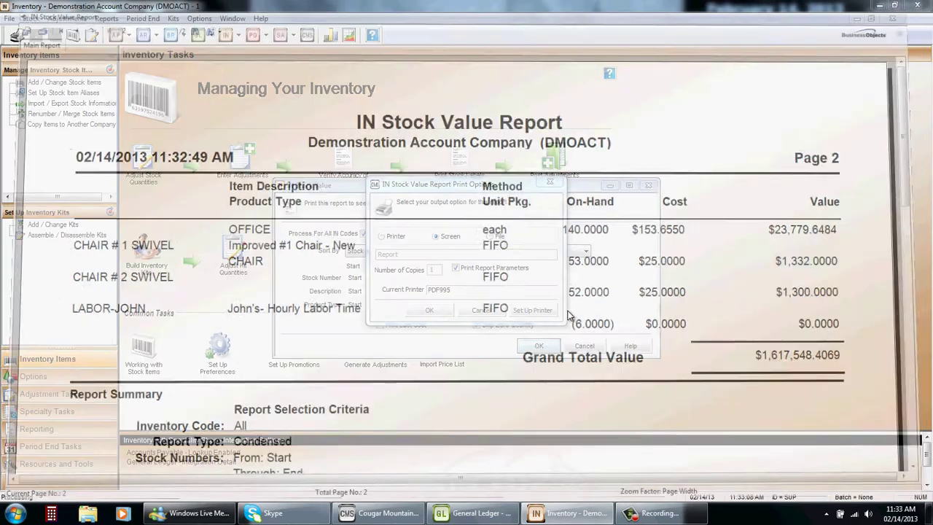
pyautogui.click(478, 309)
pyautogui.click(584, 347)
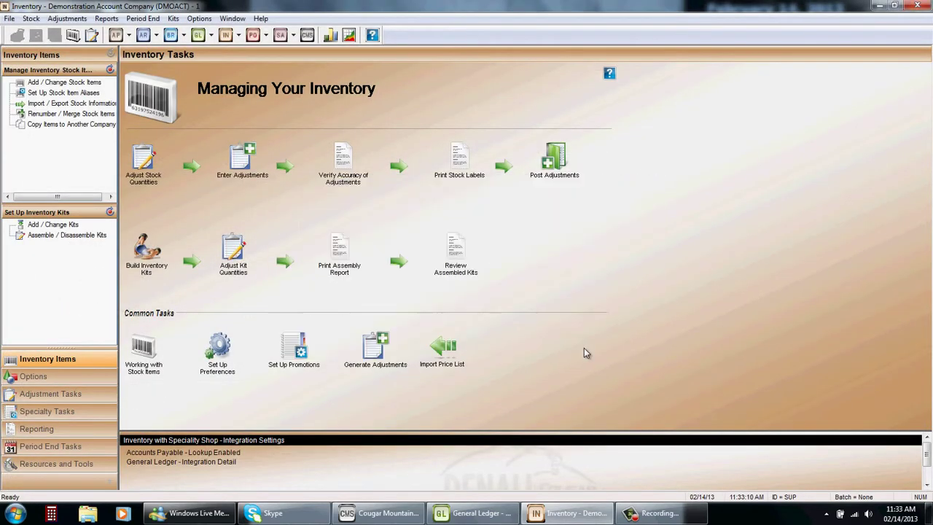
# Step: Look up the stock item Chair #1 Swivel in stock item maintenance and open its record for editing
pyautogui.click(114, 22)
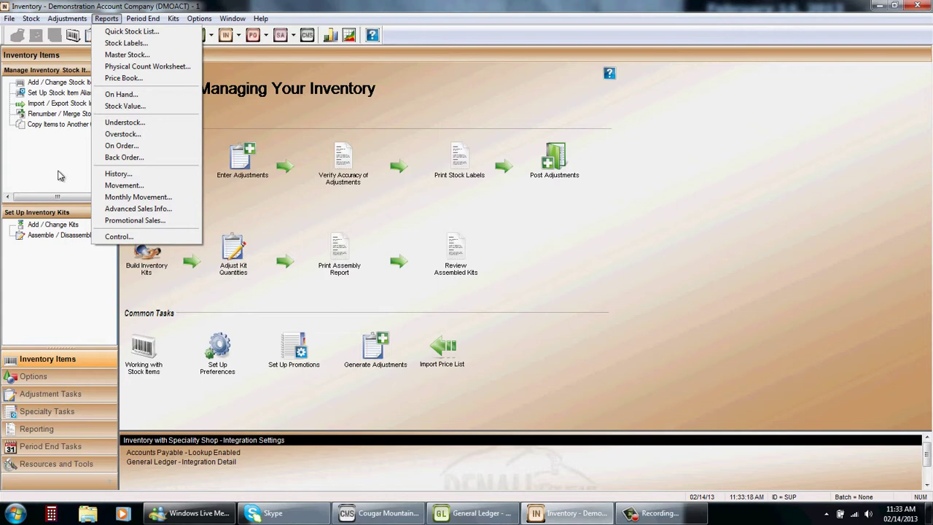
pyautogui.click(36, 33)
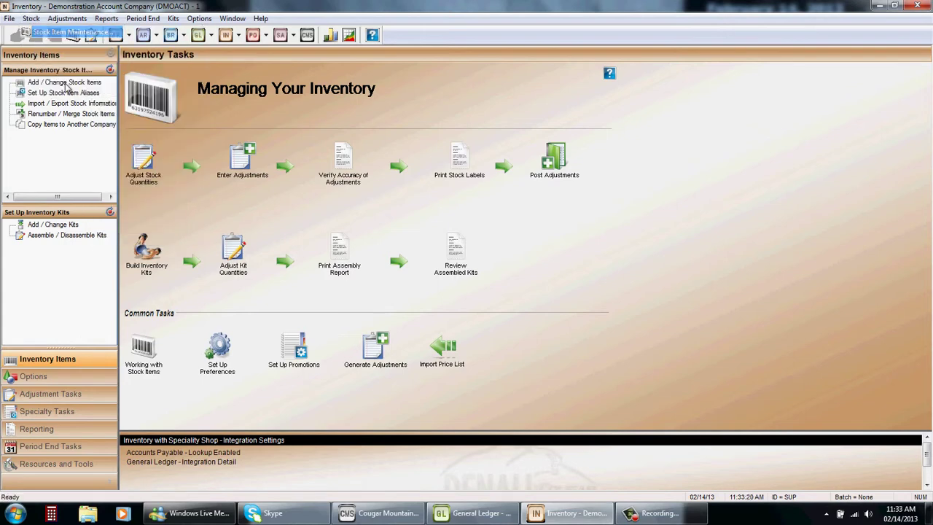
pyautogui.click(326, 189)
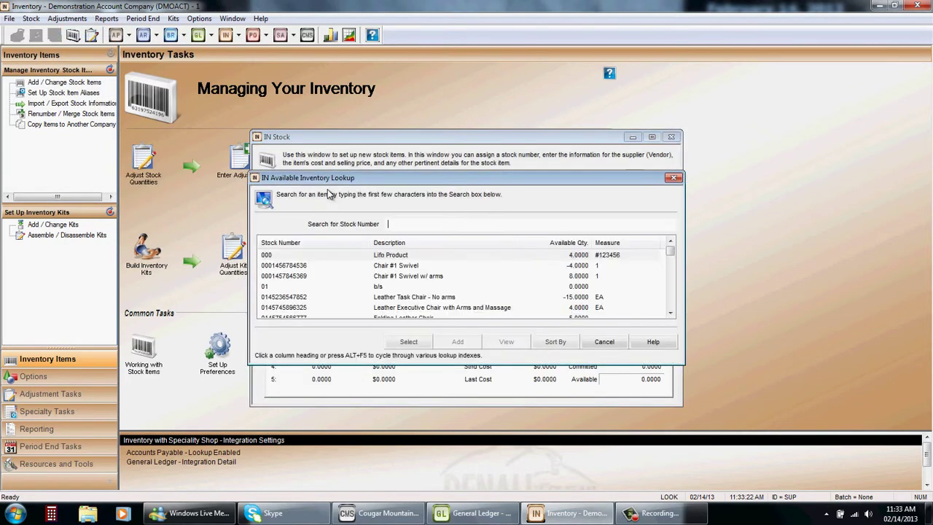
pyautogui.click(382, 267)
pyautogui.doubleClick(383, 266)
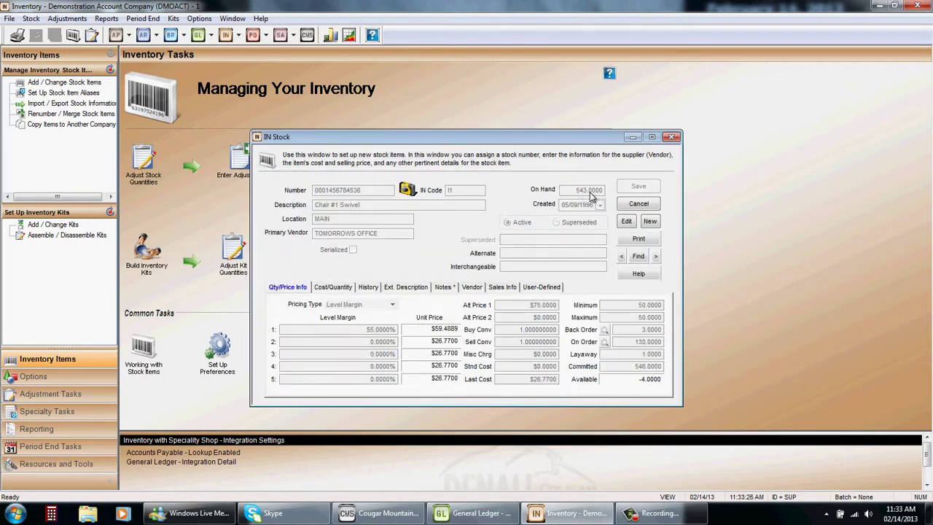
pyautogui.hotkey('alt', 'e')
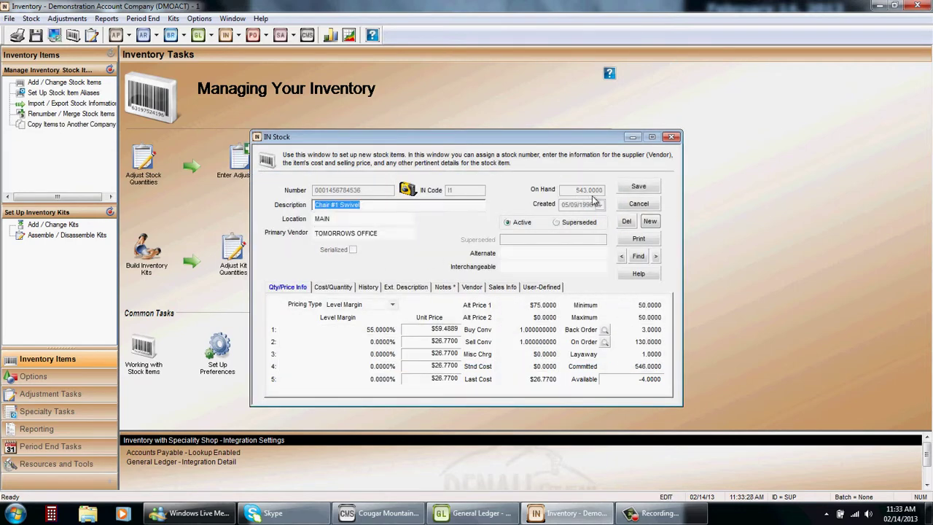
# Step: Examine the dated cost and quantity entries of Chair #1 Swivel, then close the record without saving
pyautogui.click(353, 289)
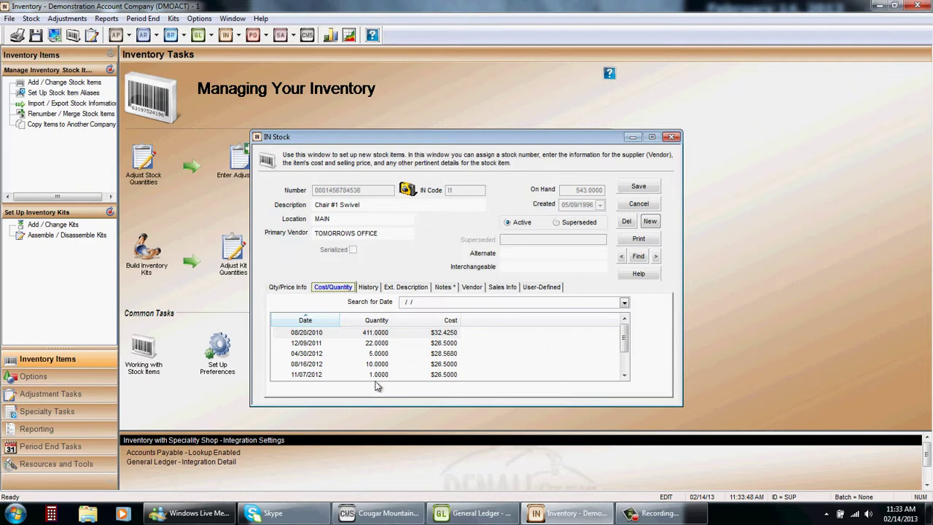
pyautogui.click(391, 333)
pyautogui.click(388, 342)
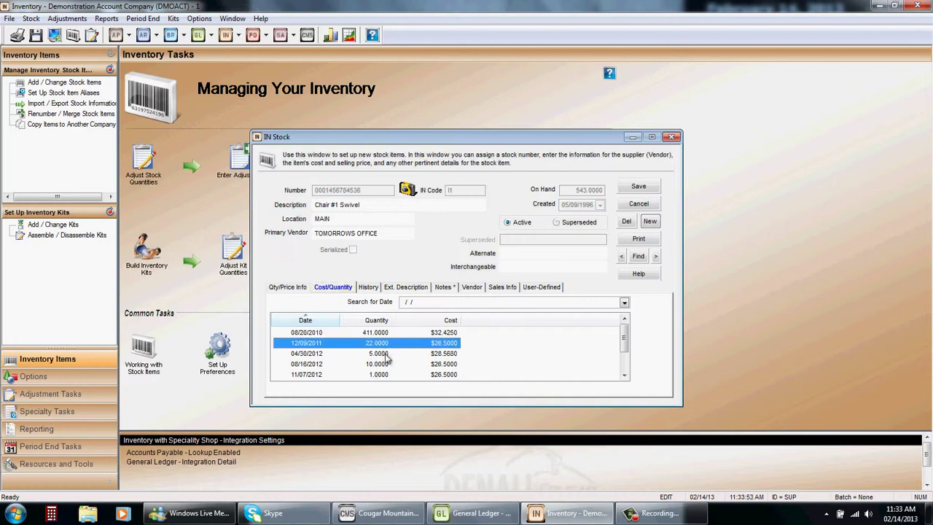
pyautogui.click(388, 354)
pyautogui.click(387, 364)
pyautogui.click(384, 374)
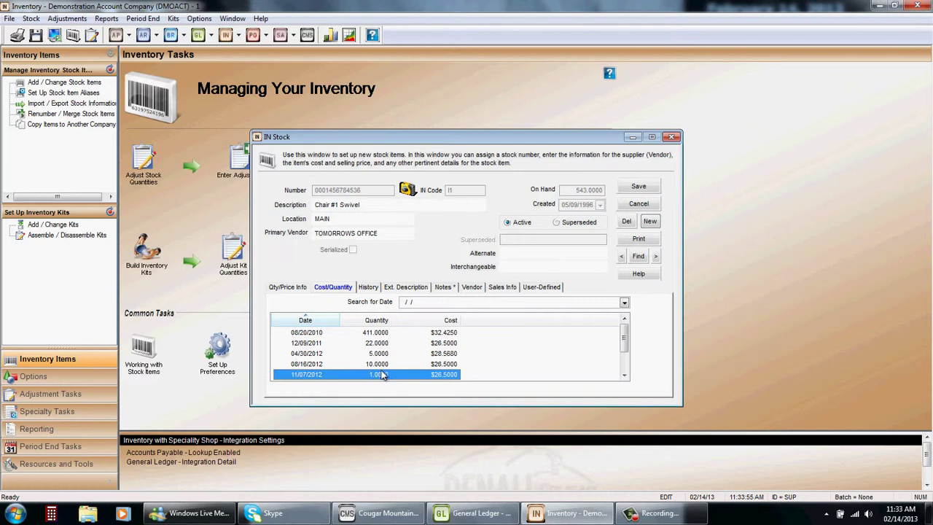
pyautogui.click(393, 334)
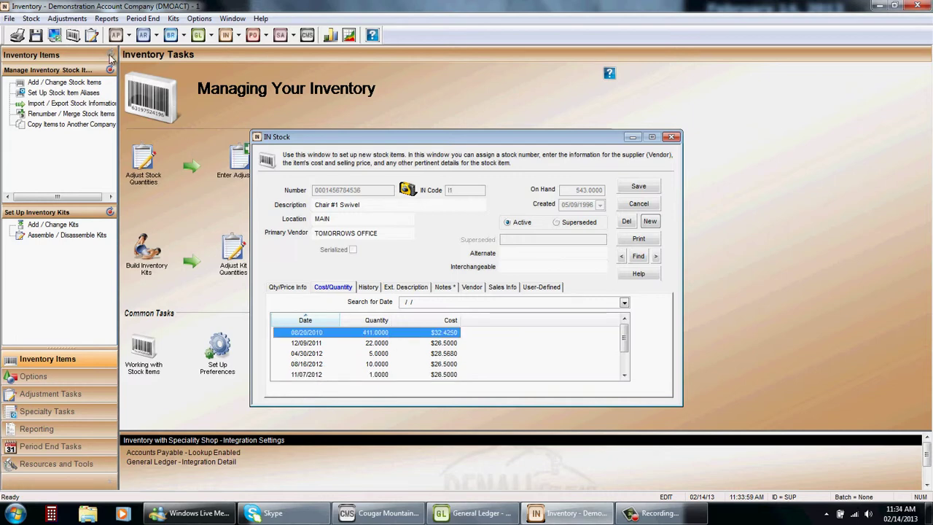
pyautogui.click(73, 19)
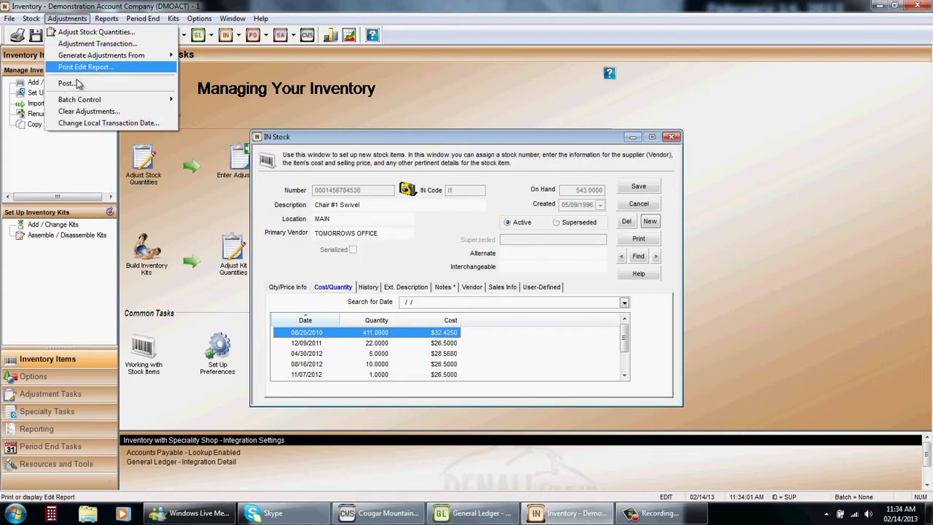
pyautogui.click(544, 101)
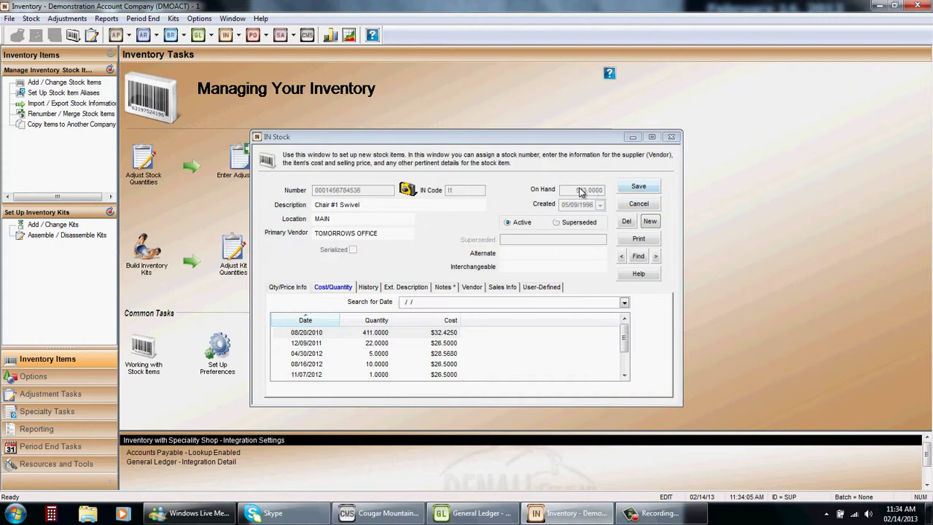
pyautogui.click(638, 204)
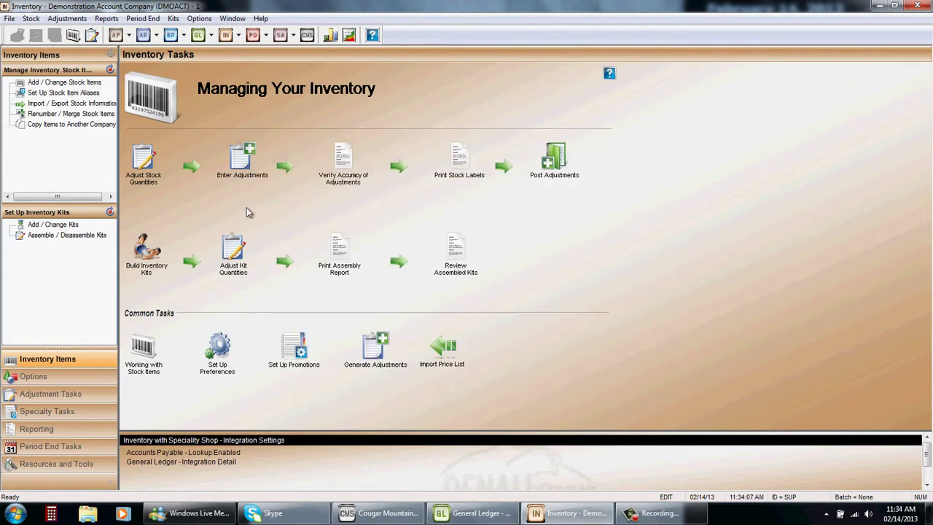
# Step: Output the inventory Control report to the screen, review the quantity and book value per inventory code, and close it
pyautogui.click(107, 18)
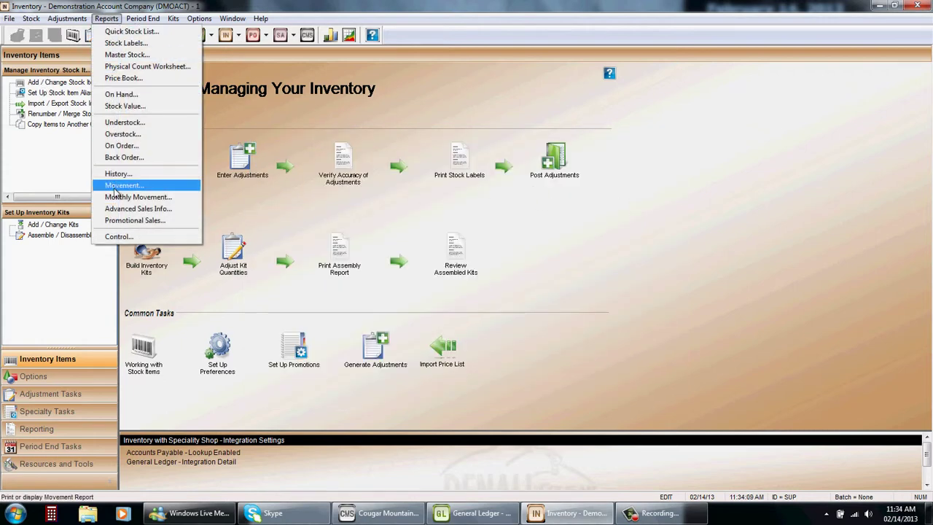
pyautogui.click(129, 237)
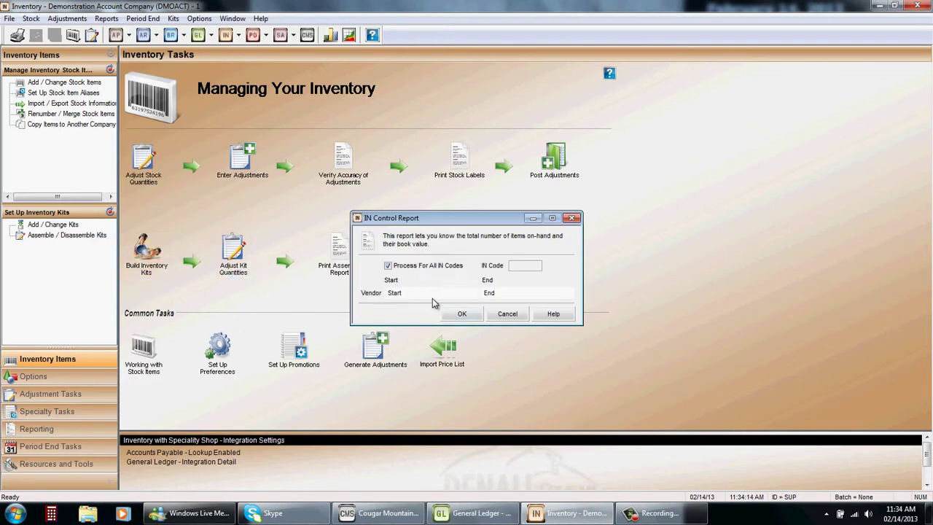
pyautogui.click(463, 315)
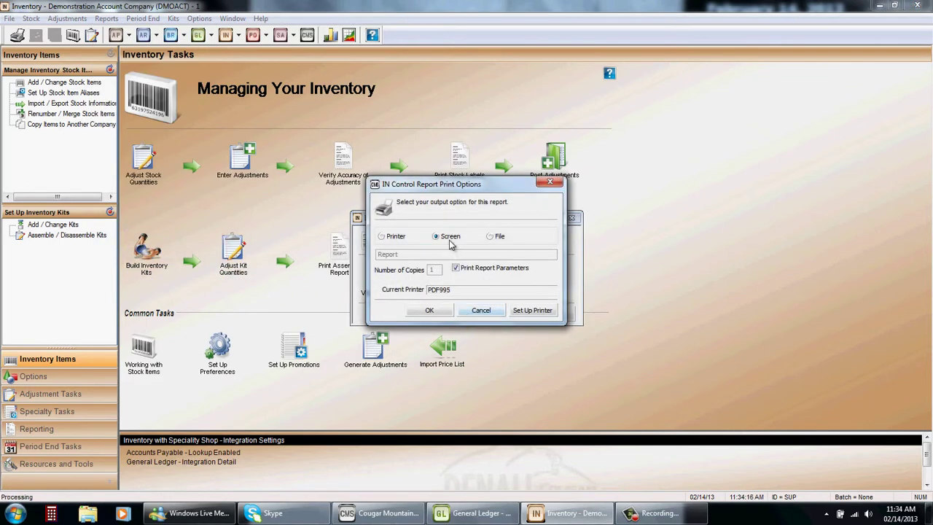
pyautogui.click(430, 310)
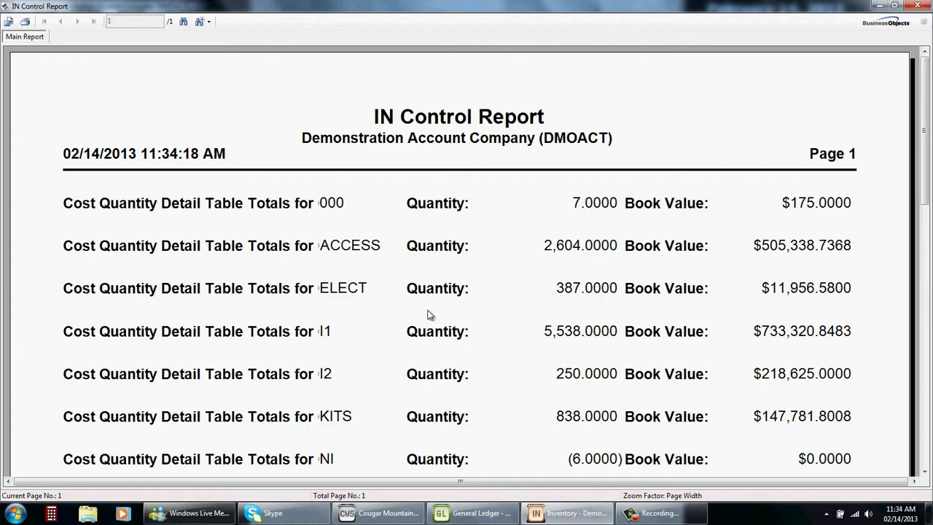
pyautogui.scroll(-3, 429, 315)
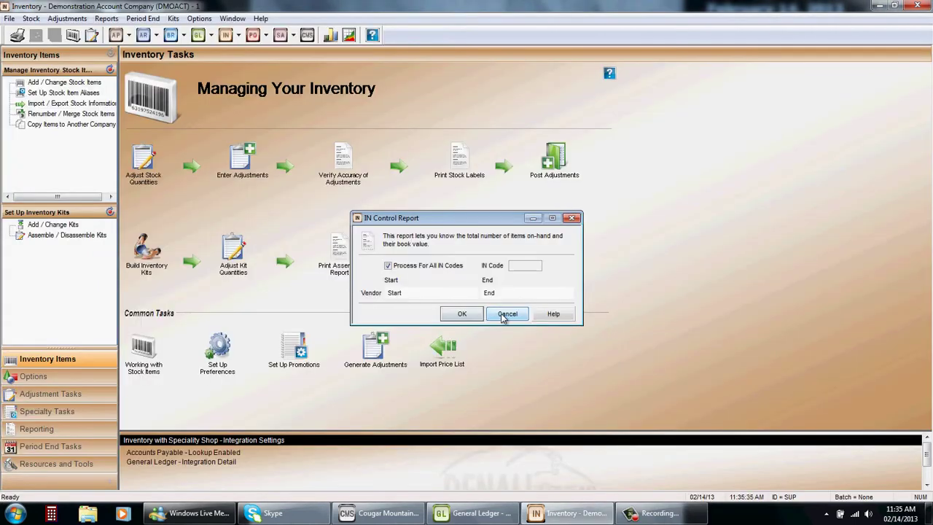
pyautogui.click(506, 314)
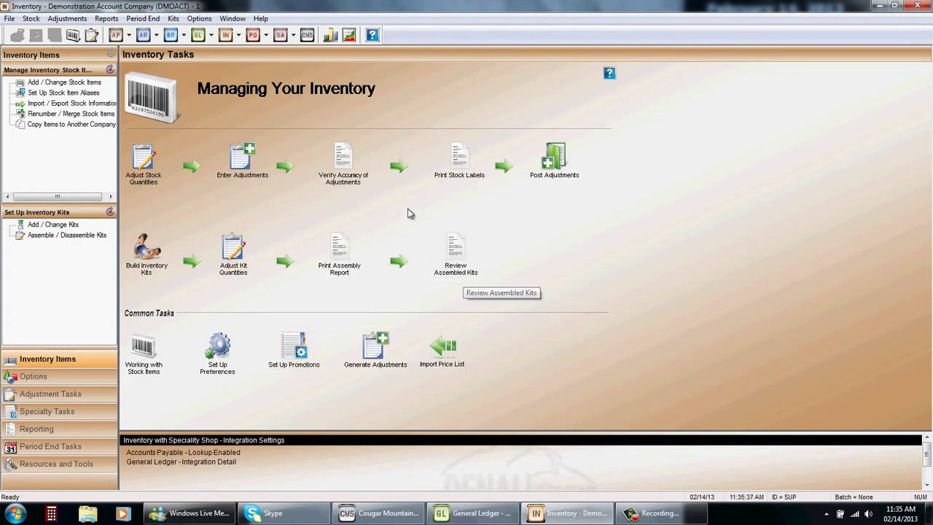
# Step: Look up the inventory code ACCESS (Accessories for the Office) and open it for editing
pyautogui.click(199, 18)
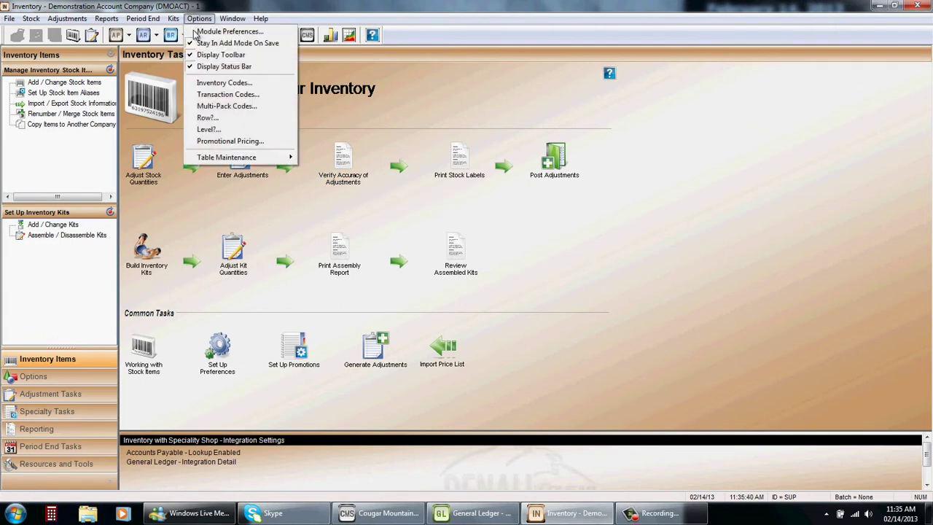
pyautogui.click(215, 84)
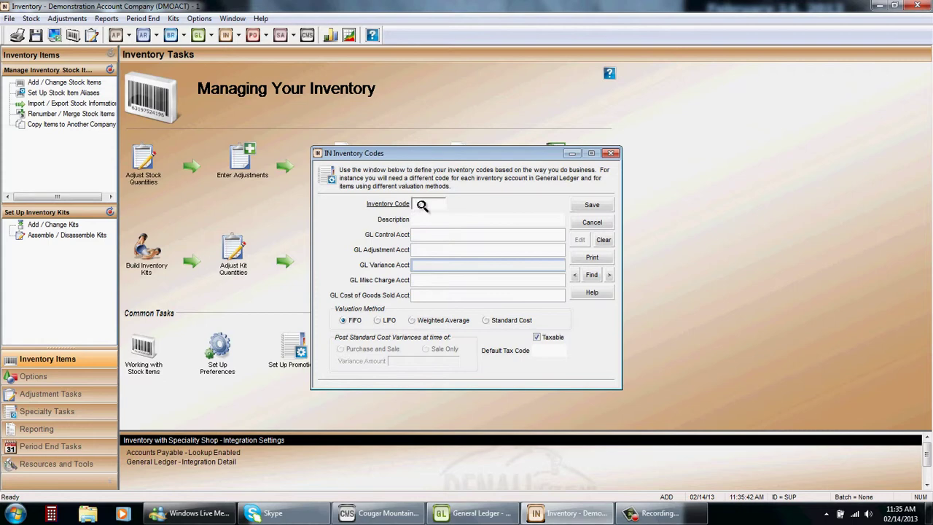
pyautogui.click(422, 206)
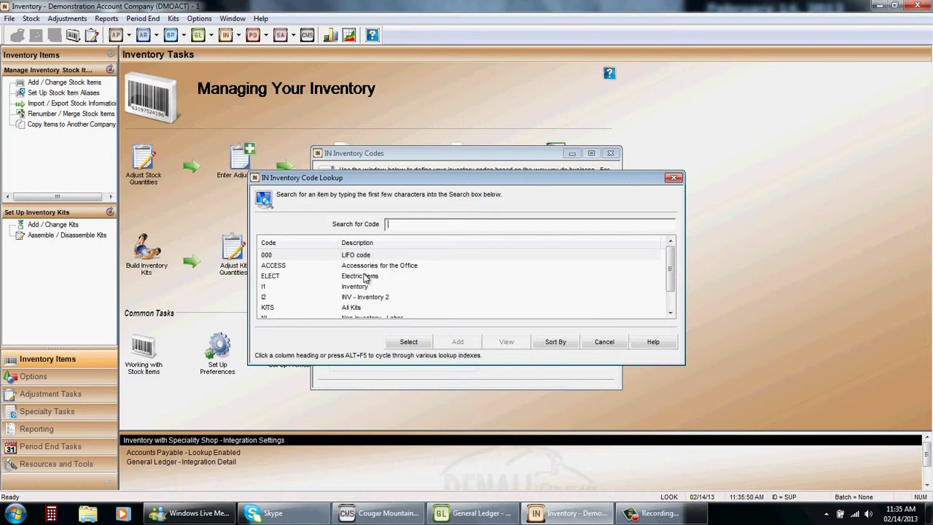
pyautogui.click(367, 267)
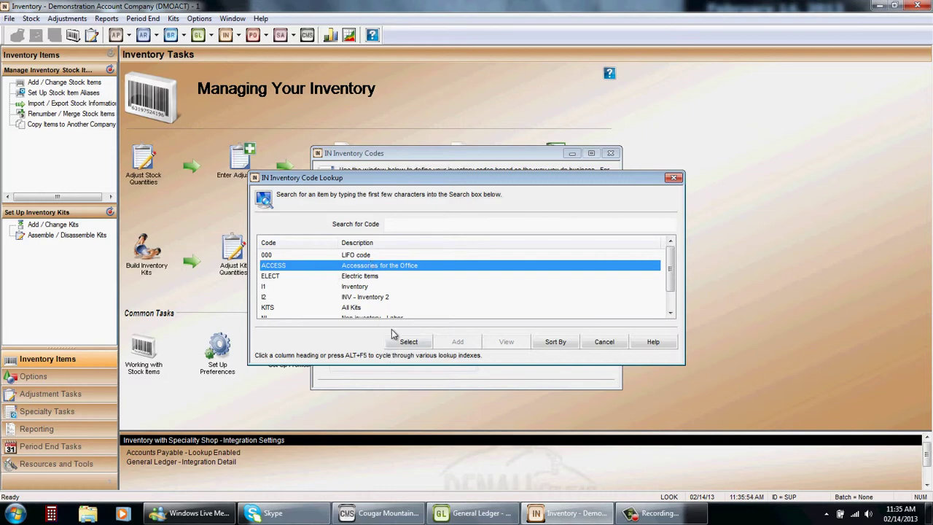
pyautogui.click(406, 343)
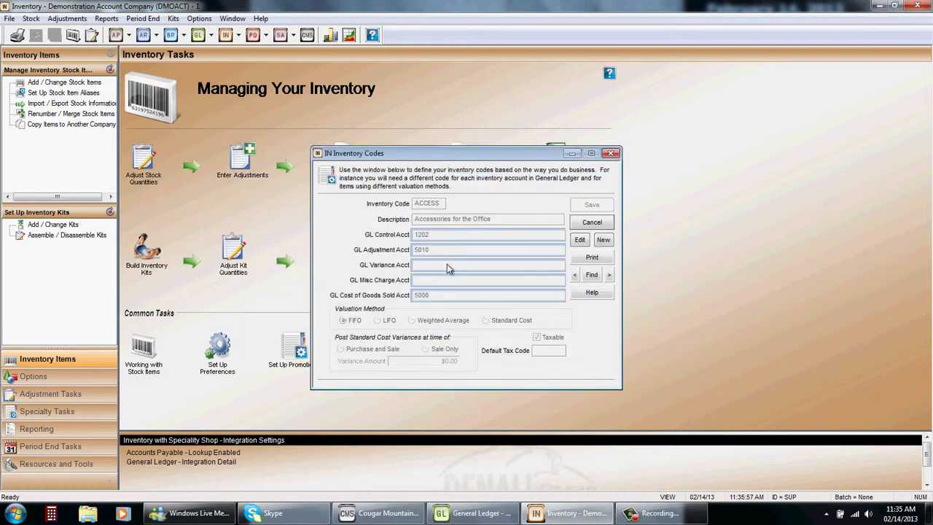
pyautogui.click(580, 242)
# Step: View the GL control account record of inventory code ACCESS, check its balance, and close the record and account lookup without saving
pyautogui.click(439, 234)
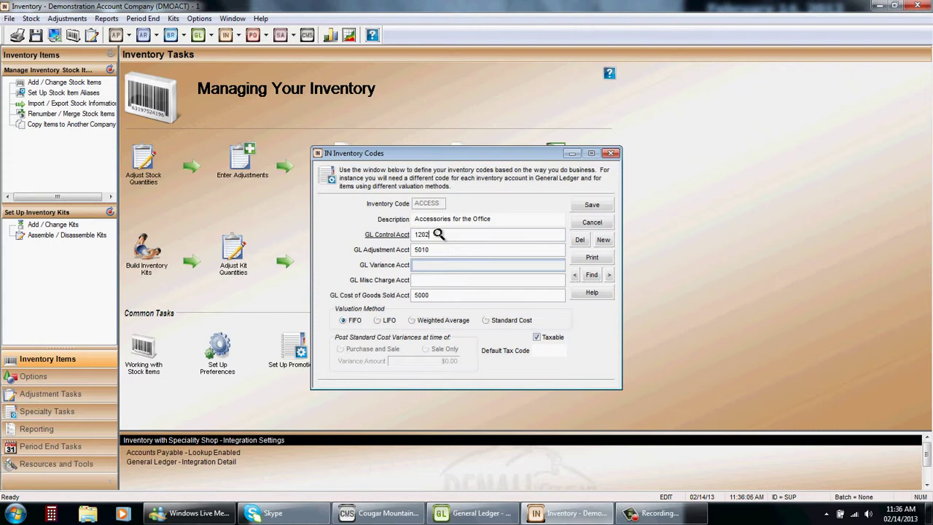
pyautogui.doubleClick(440, 234)
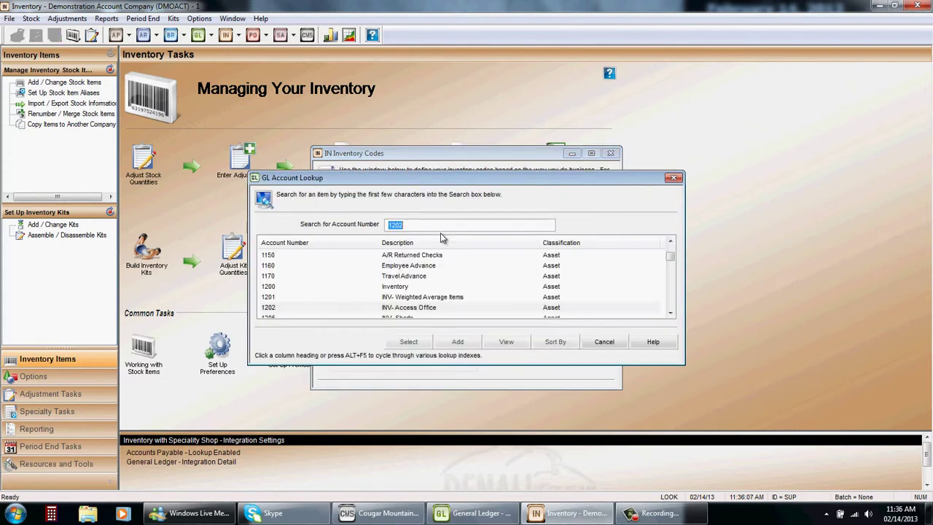
pyautogui.click(448, 309)
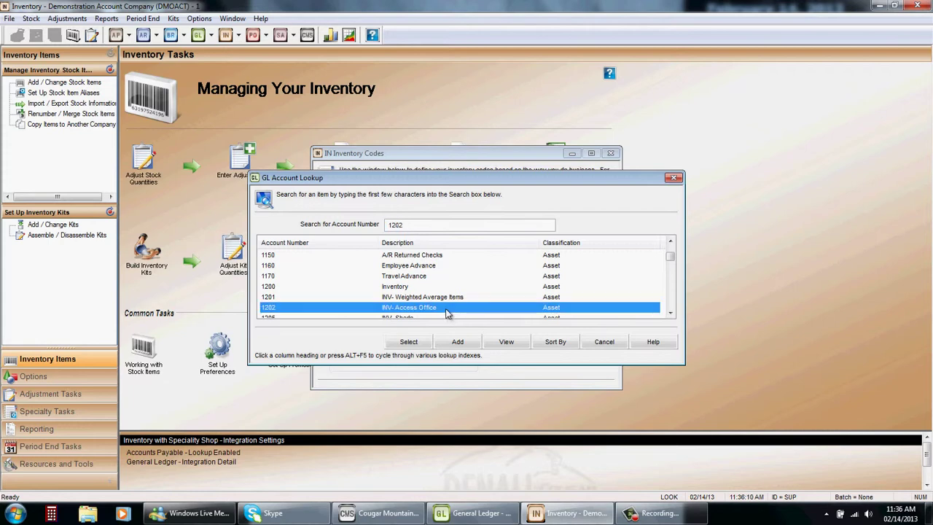
pyautogui.click(508, 344)
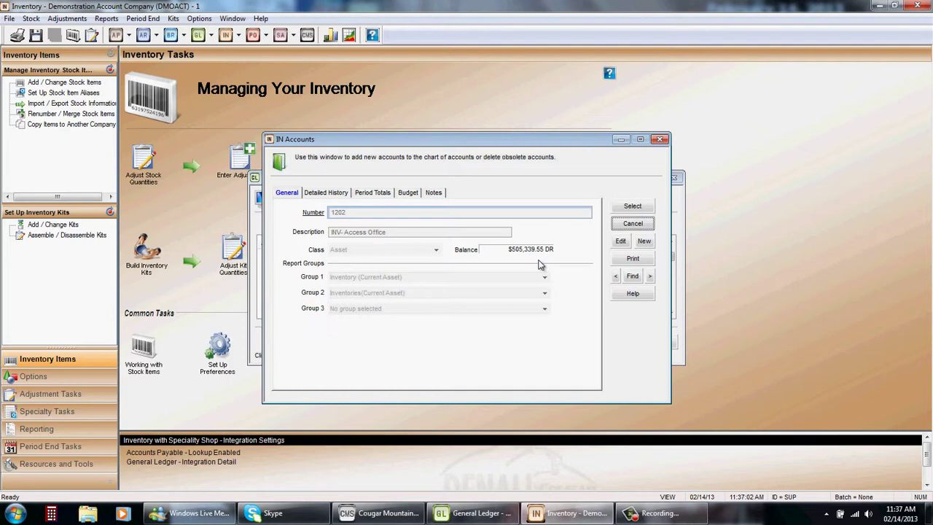
pyautogui.click(631, 224)
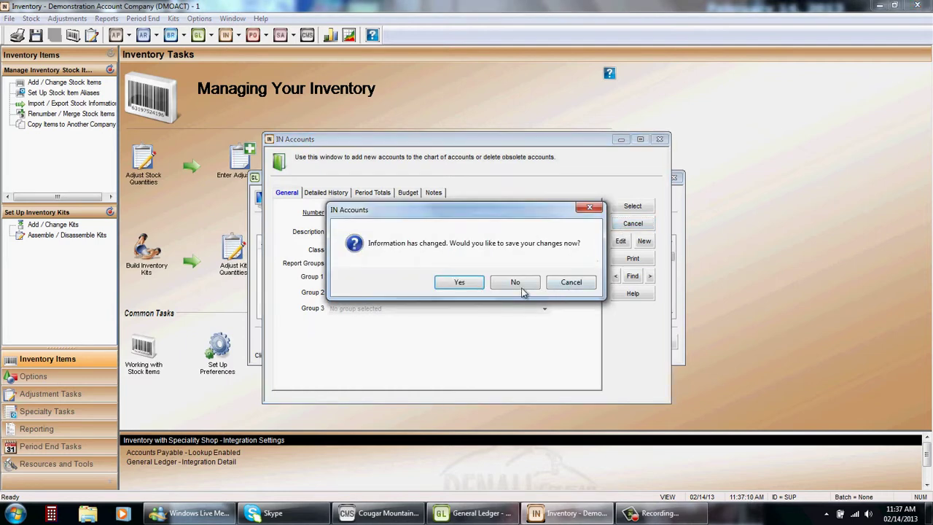
pyautogui.click(516, 283)
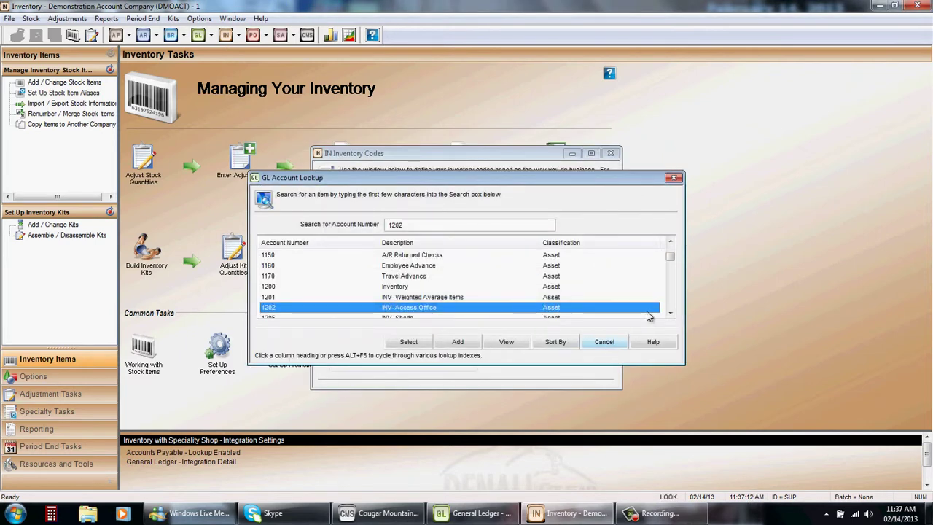
pyautogui.click(614, 346)
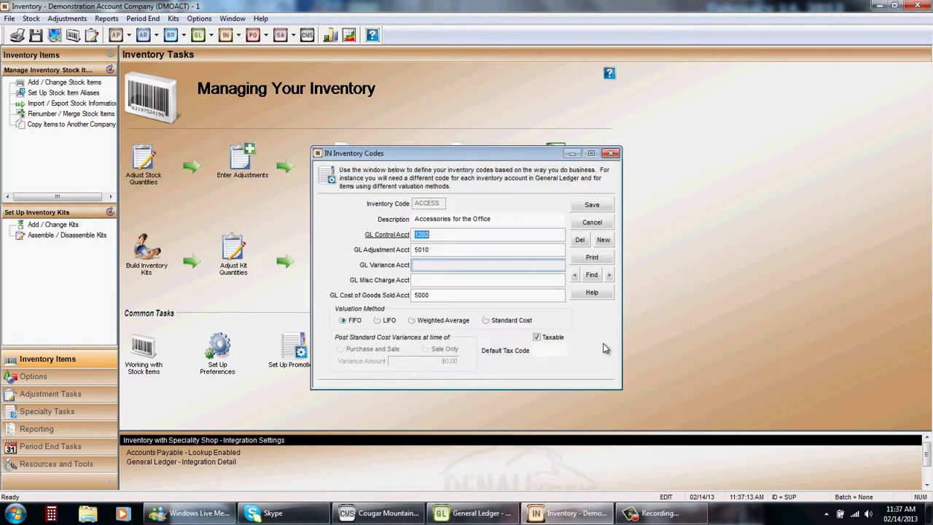
# Step: Look up inventory code I1 (Inventory), check the balance in its GL control account record, and close the account record
pyautogui.click(592, 275)
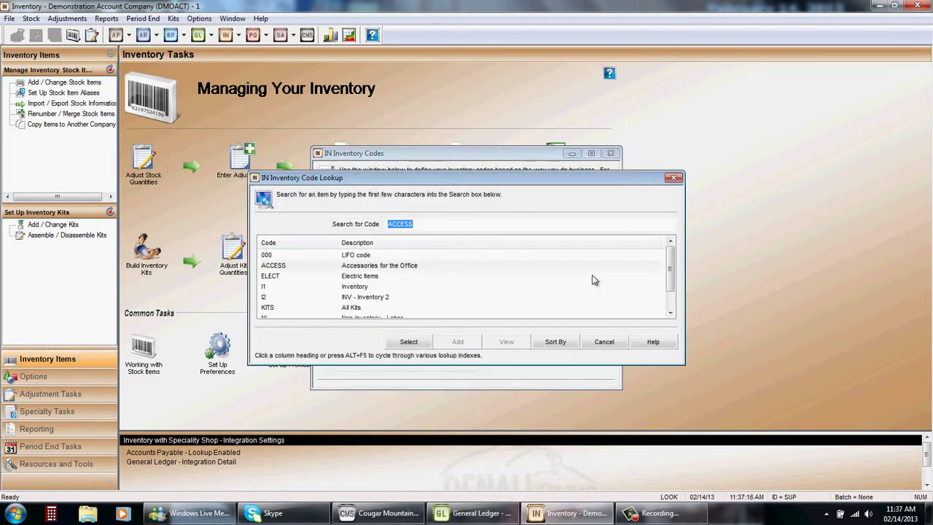
pyautogui.doubleClick(351, 291)
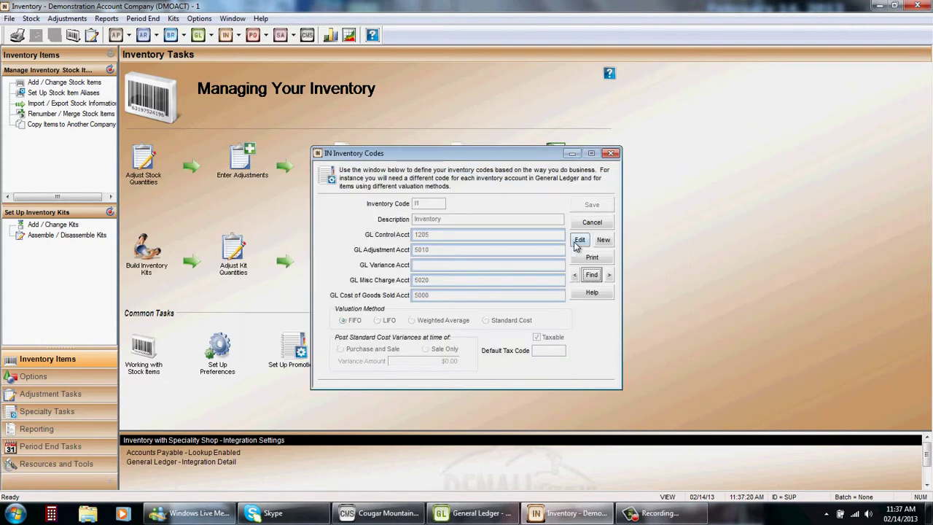
pyautogui.click(579, 241)
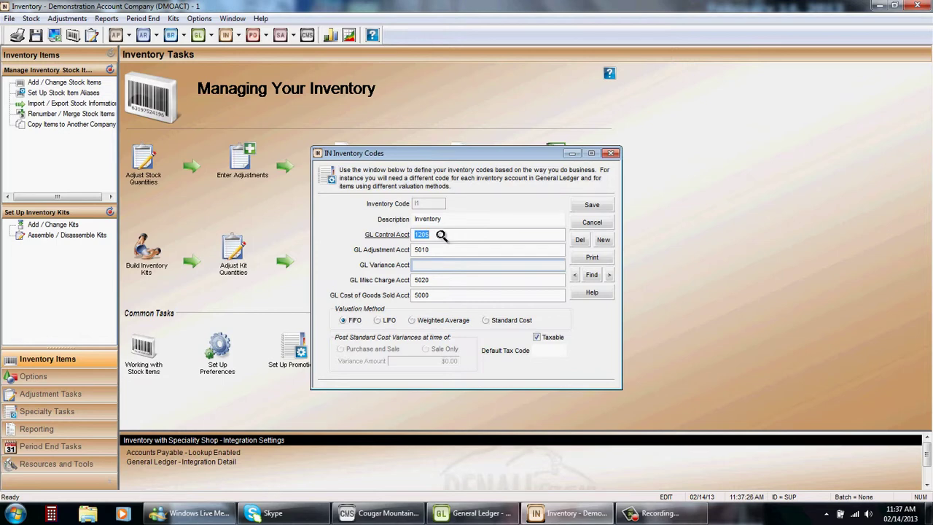
pyautogui.doubleClick(441, 235)
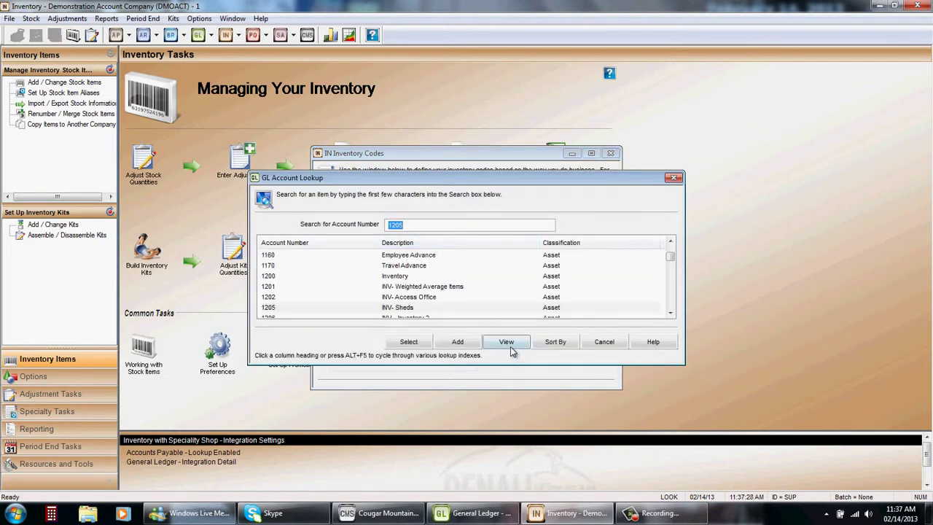
pyautogui.click(511, 345)
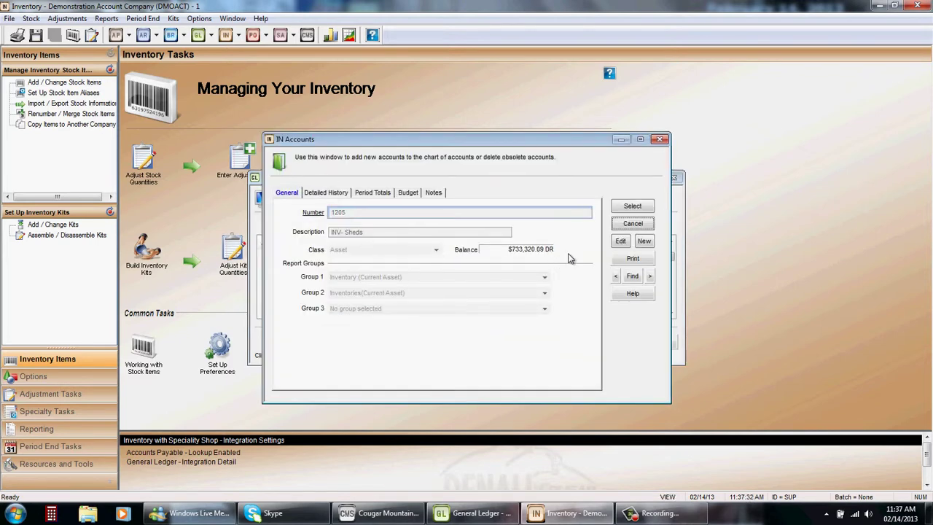
pyautogui.click(620, 241)
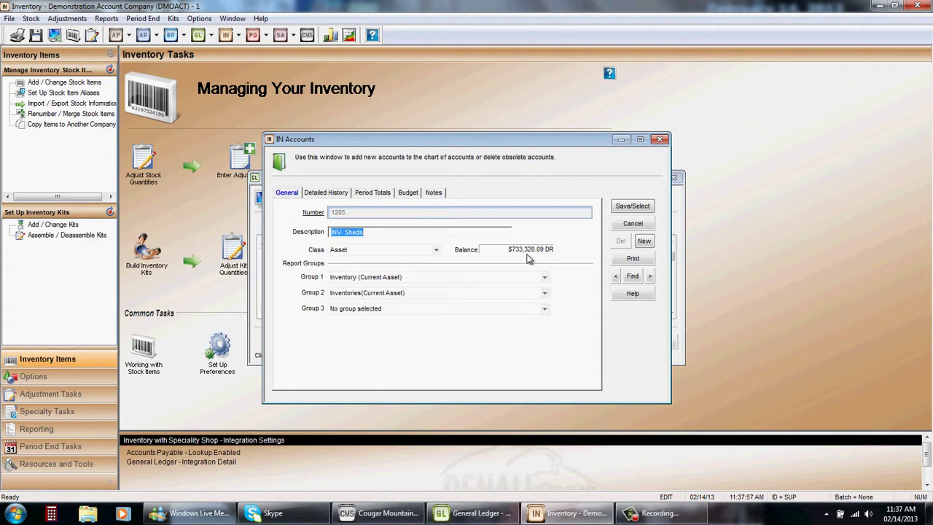
pyautogui.click(659, 139)
# Step: Load inventory code I2 (INV - Inventory 2) for editing and view its GL control account record
pyautogui.doubleClick(357, 301)
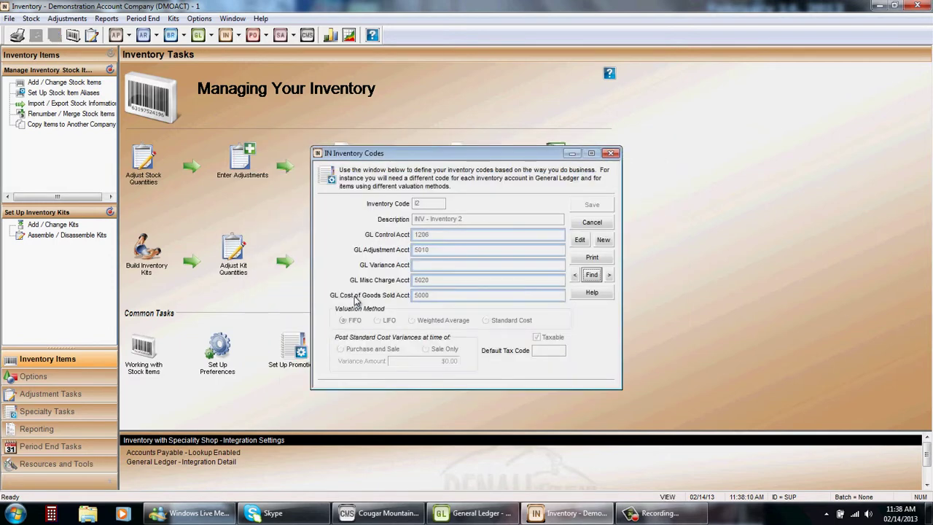
pyautogui.click(580, 240)
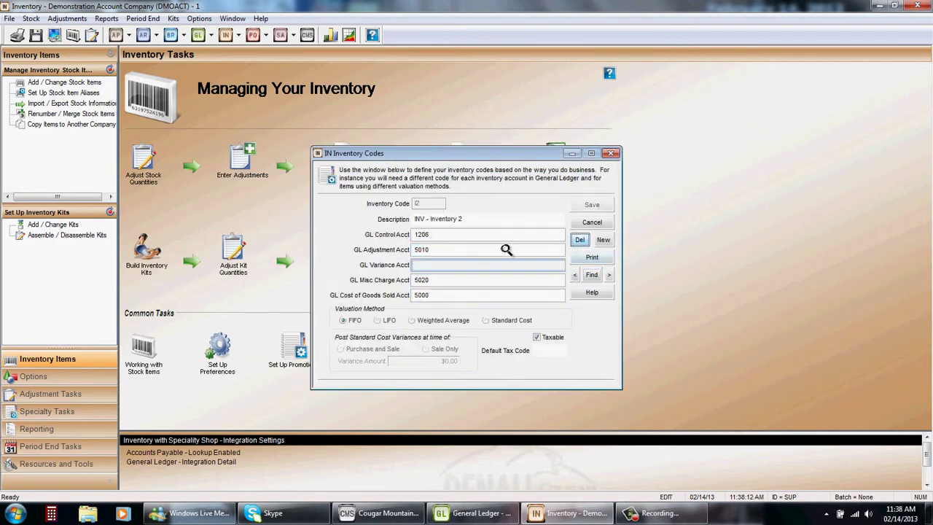
pyautogui.click(462, 234)
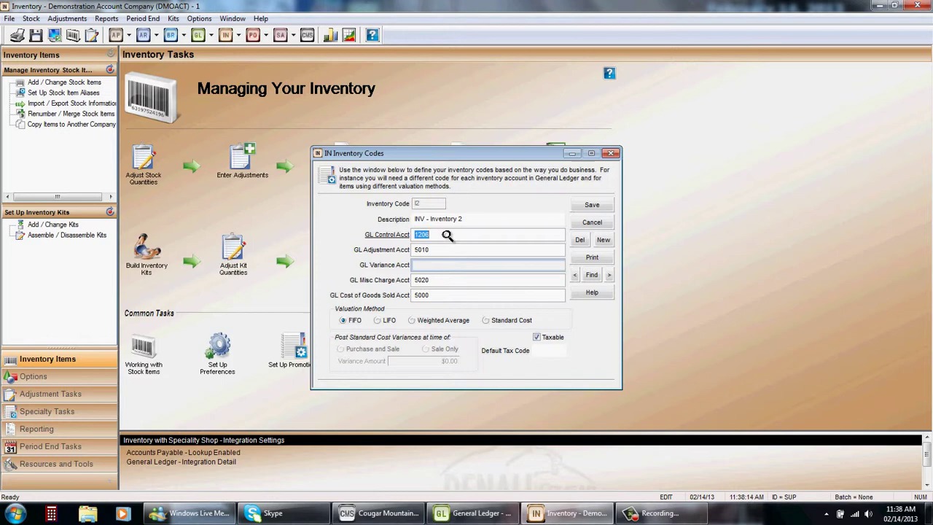
pyautogui.doubleClick(449, 239)
pyautogui.click(506, 342)
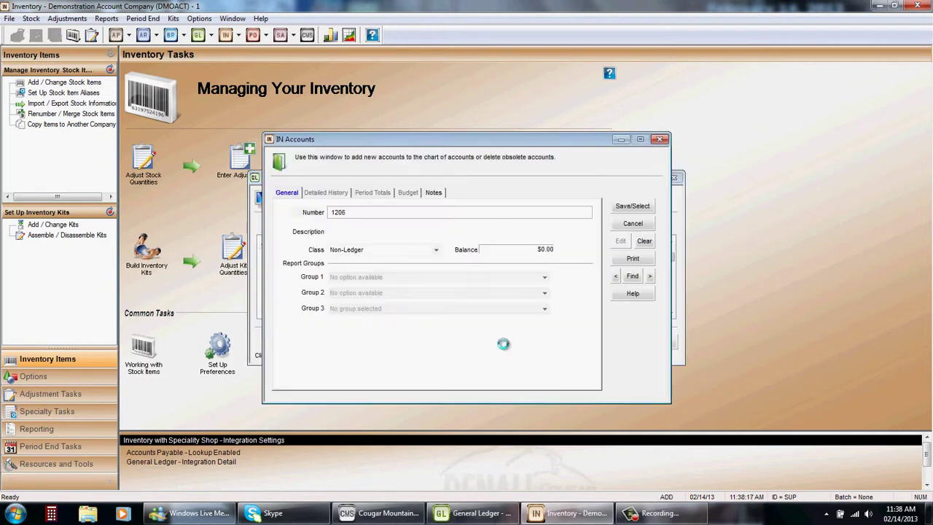